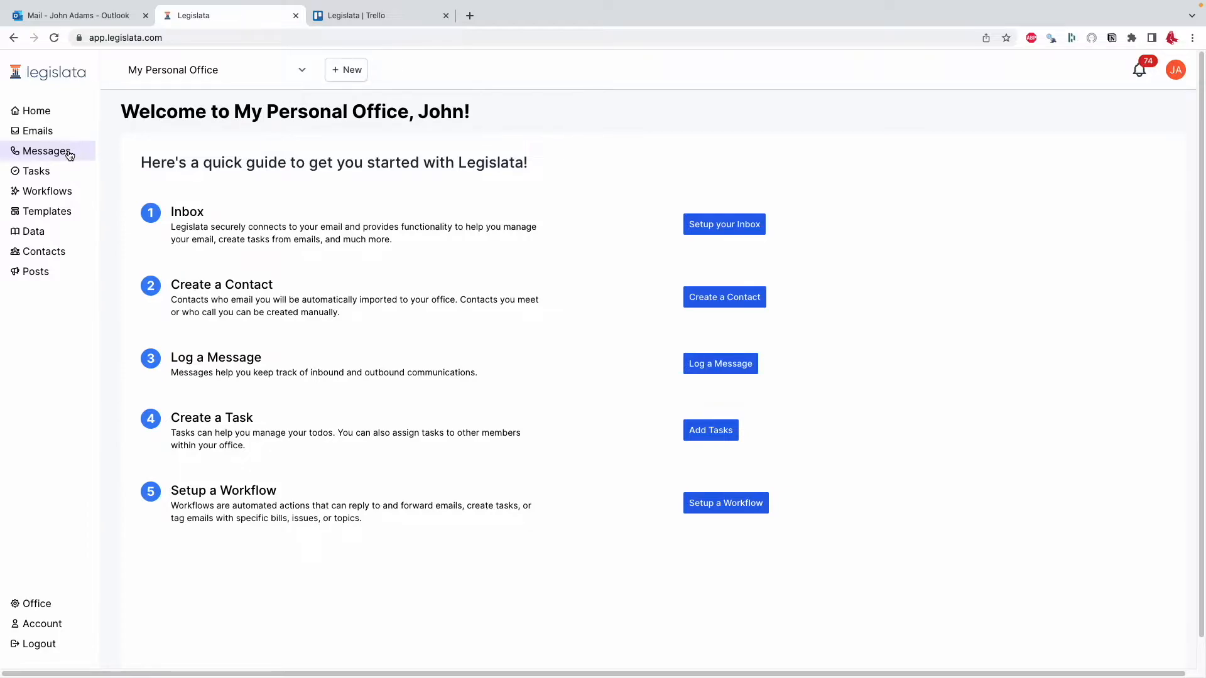
- Start a new message in Messages and select the existing contact whose last name begins with "hanc"
left_click(346, 71)
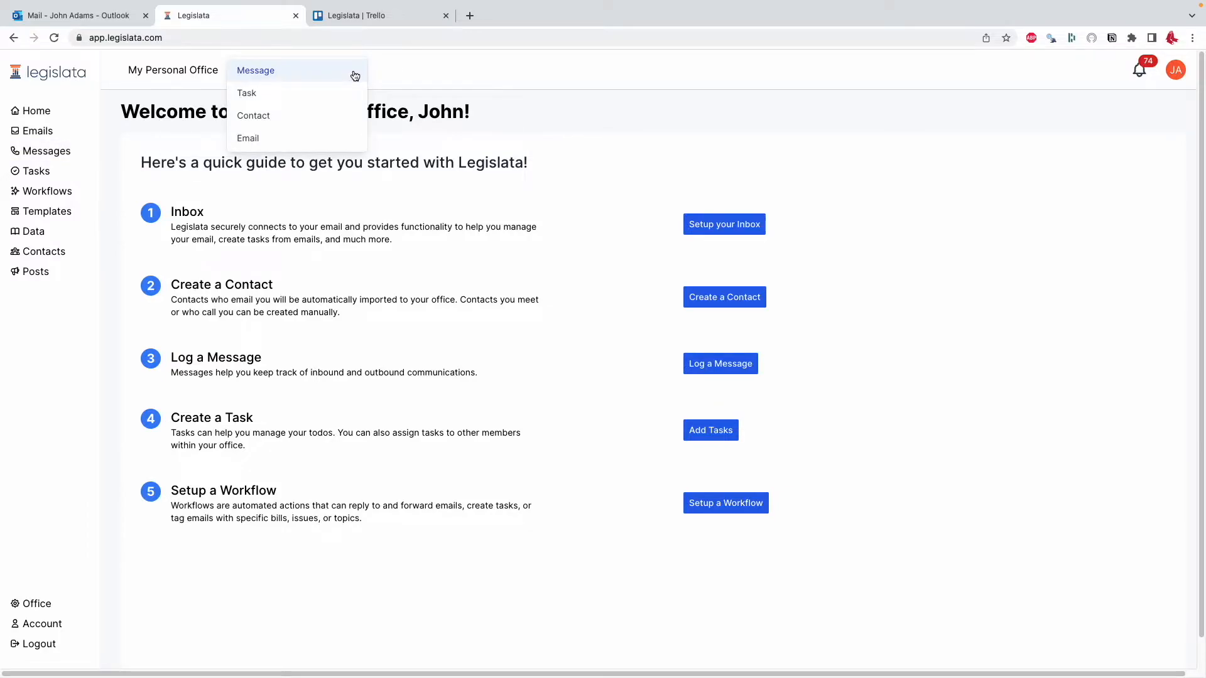
left_click(62, 151)
left_click(193, 174)
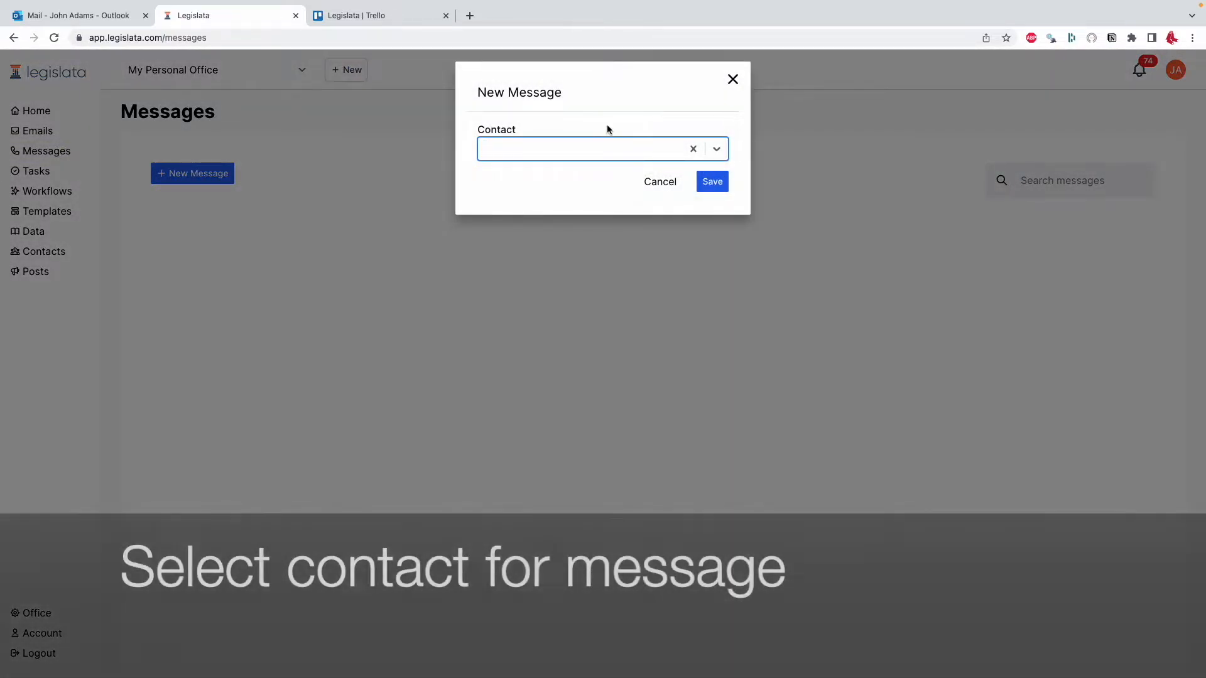
left_click(578, 151)
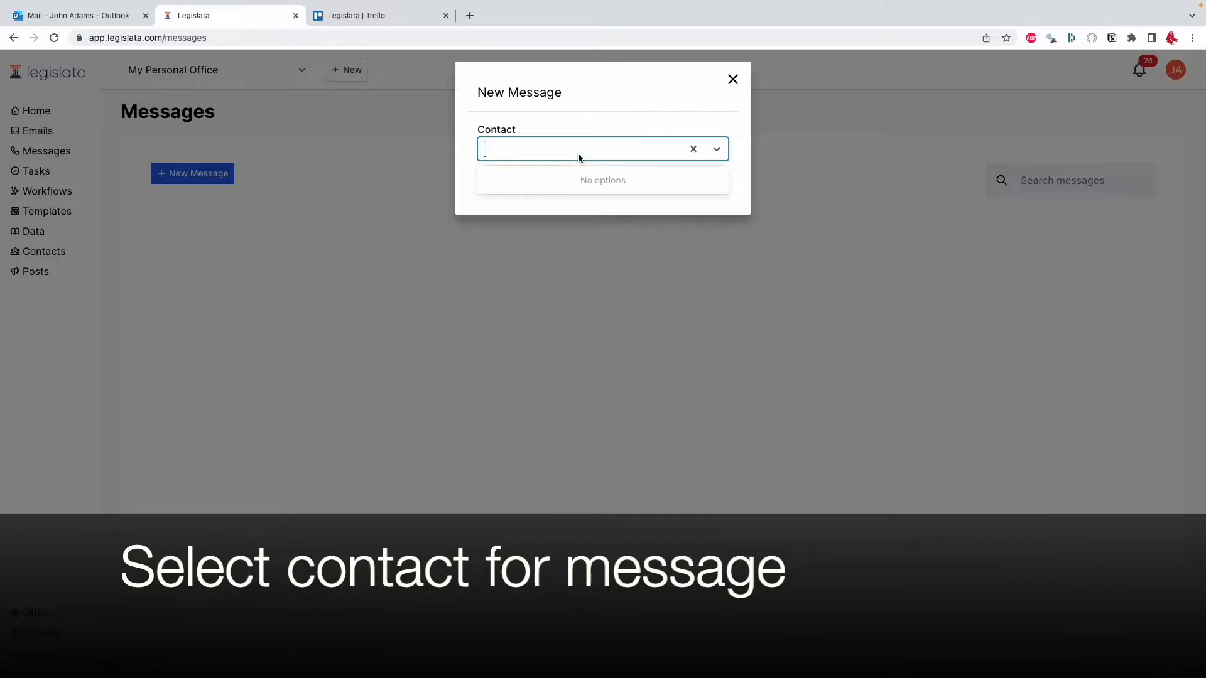
type("hanc")
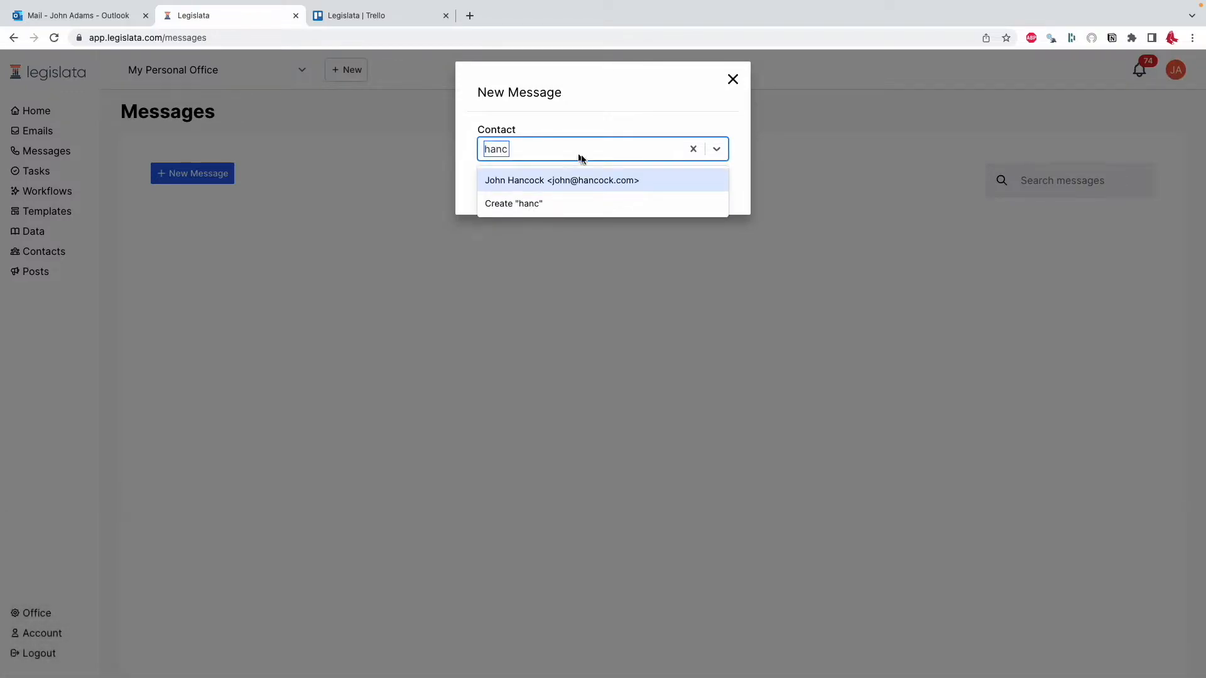
left_click(579, 182)
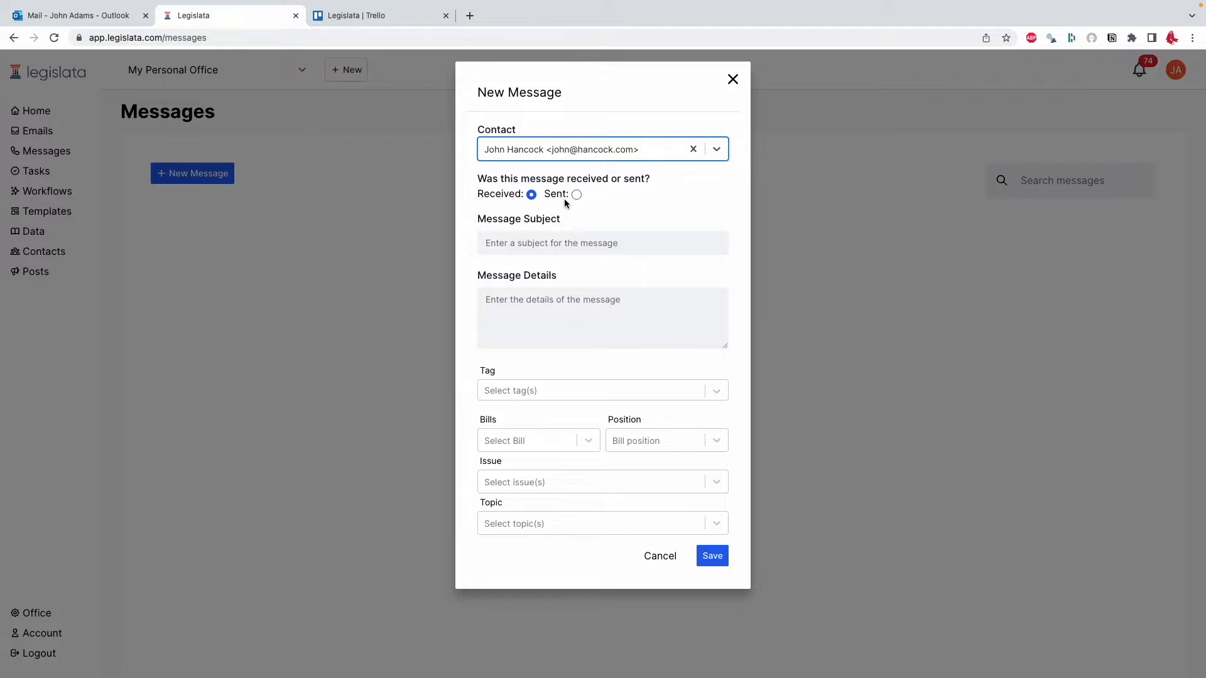
- Enter the subject "Declaration of Independence" and the details "He's in favor", and shrink the details box to one line
left_click(569, 235)
type("Declara")
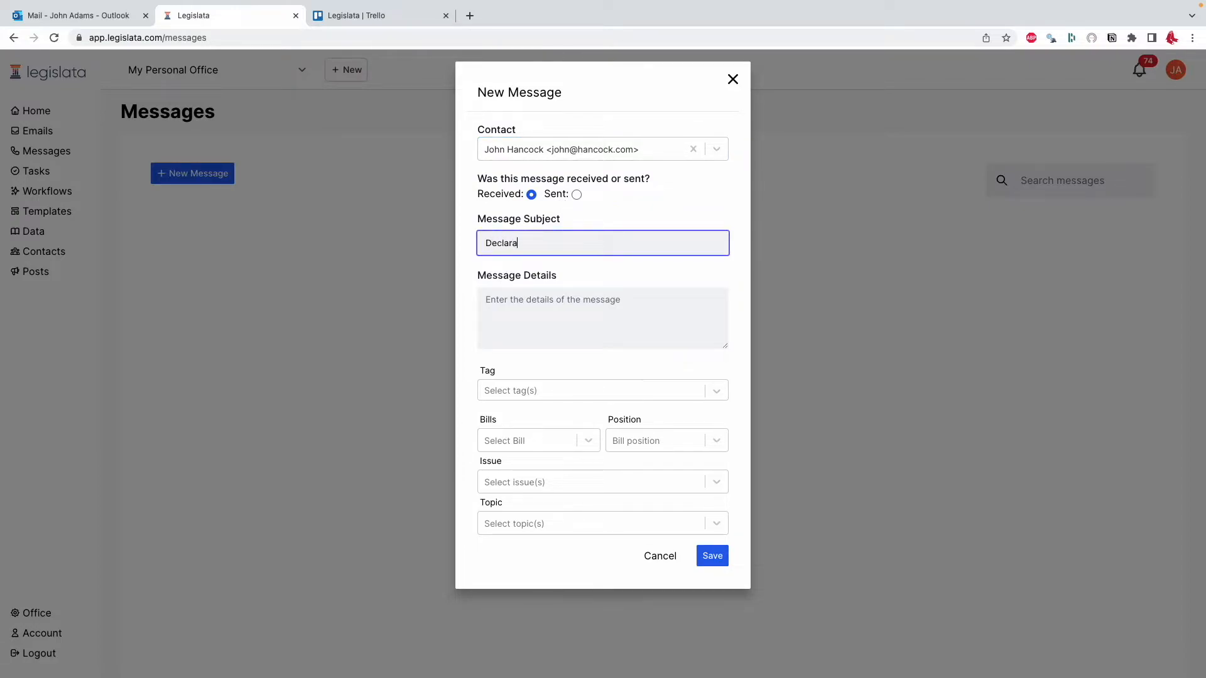
type("tion of Independence")
left_click(605, 325)
type("He")
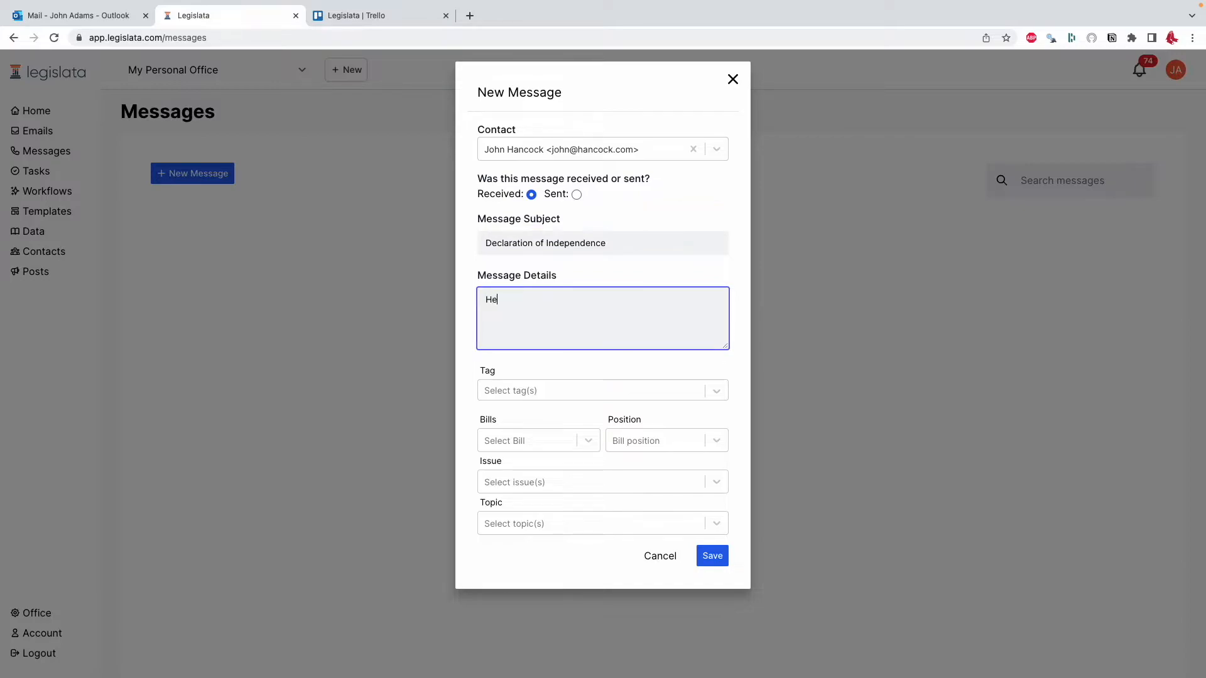
type("'s in favor")
left_click_drag(723, 346, 716, 308)
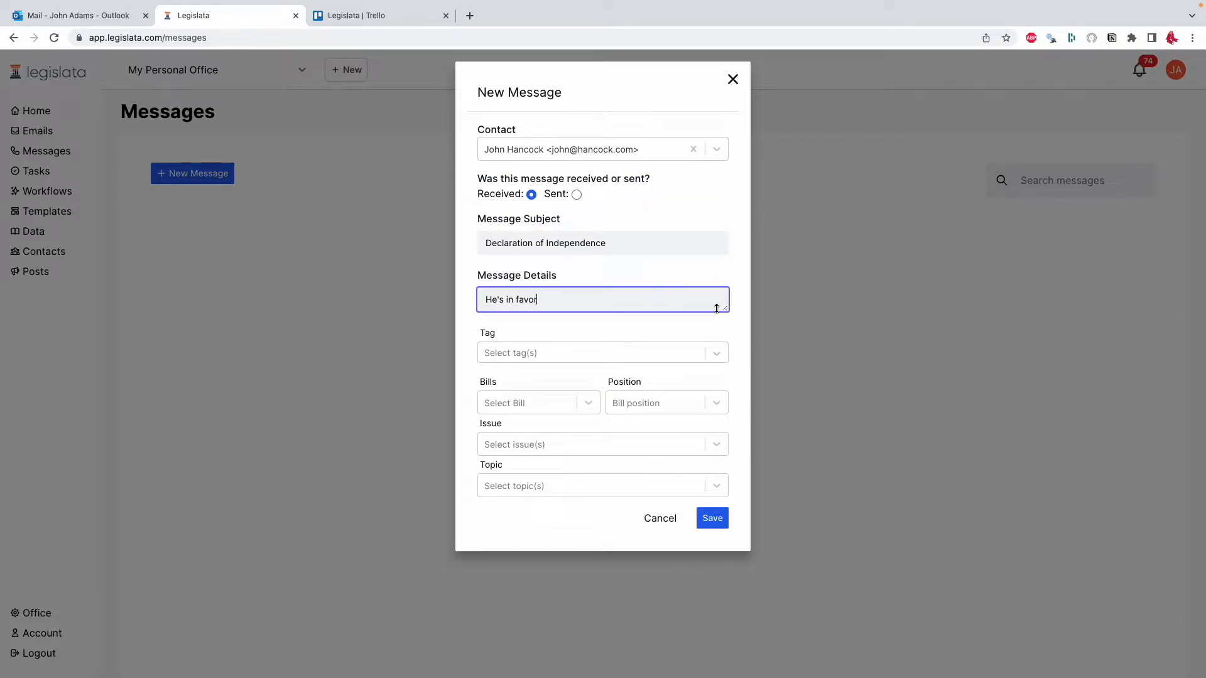
mouse_move(717, 309)
left_mouse_down()
mouse_move(724, 492)
mouse_move(723, 309)
left_mouse_up()
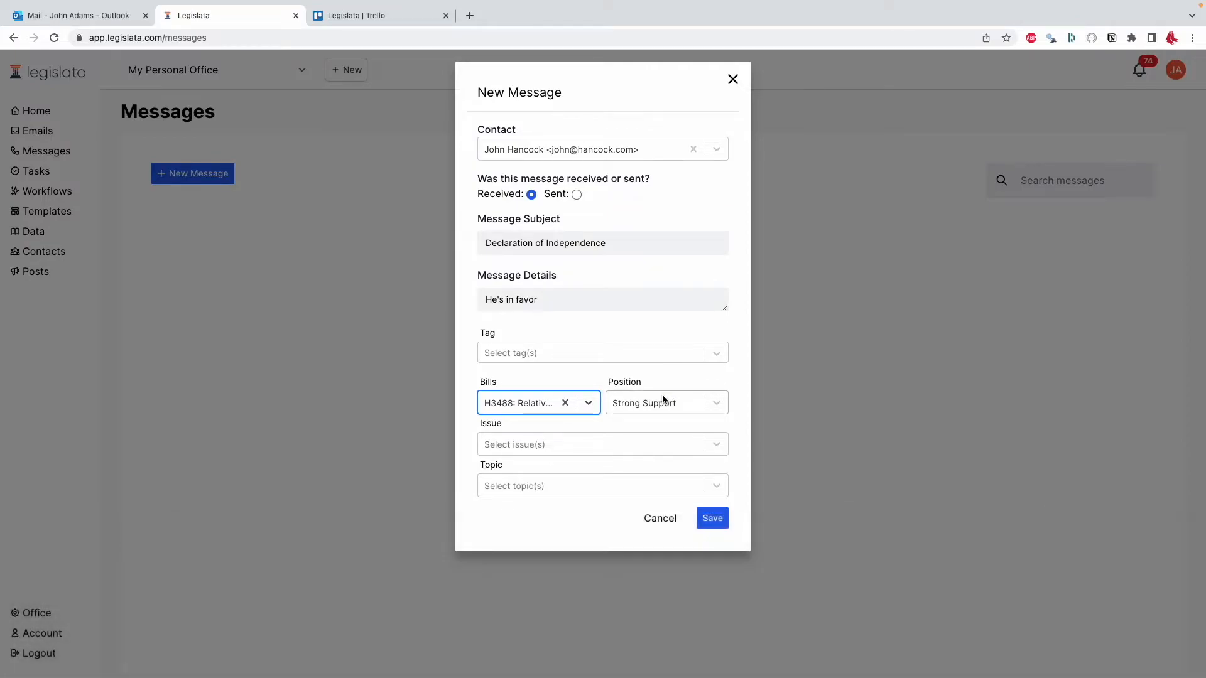
- Assign the Cities issue and the Economy topic to the message
left_click(635, 440)
left_click(608, 493)
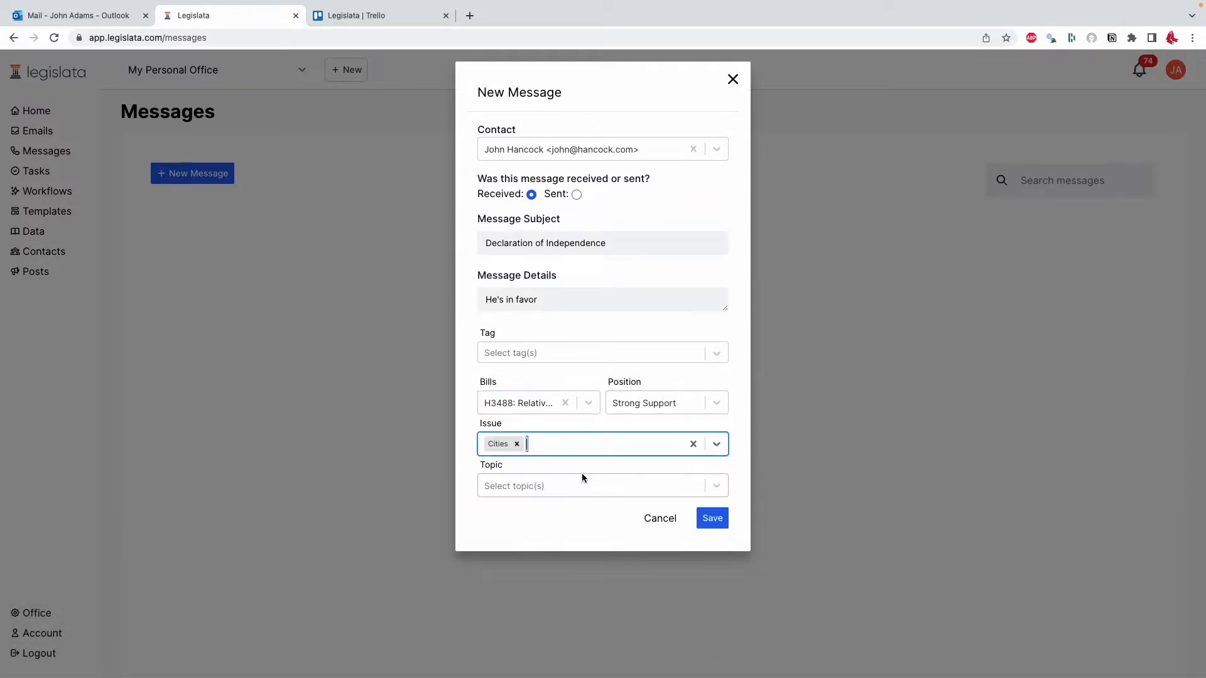
left_click(573, 483)
left_click(565, 534)
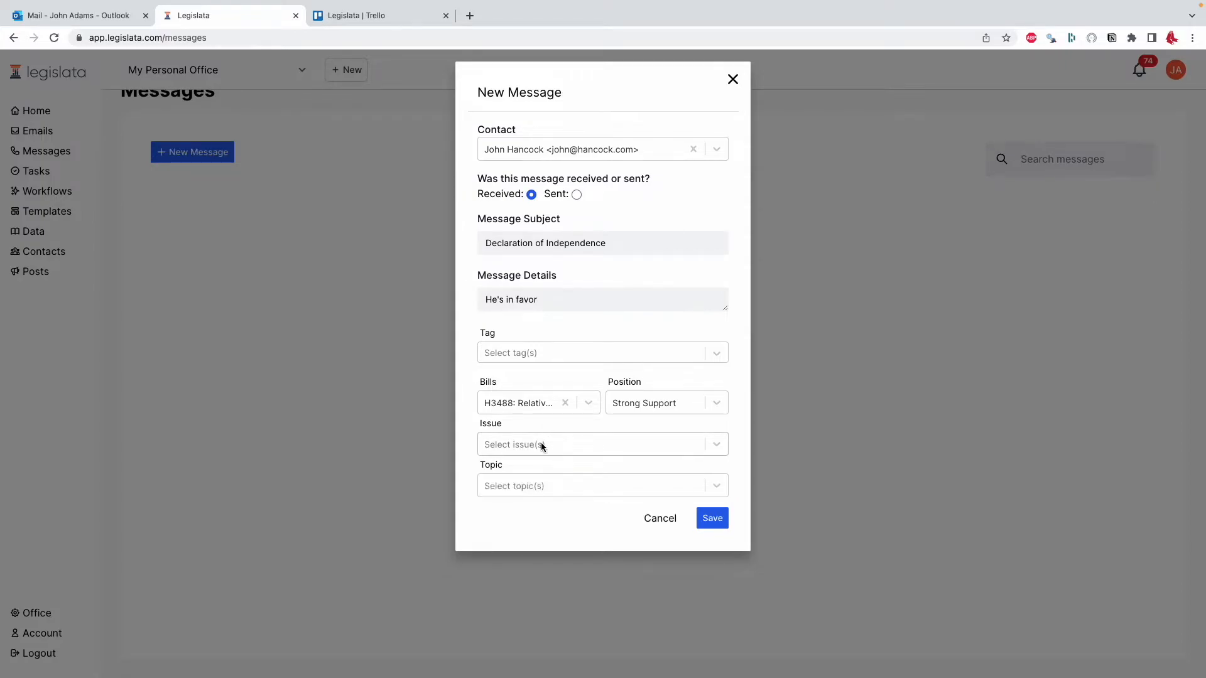
left_click(541, 446)
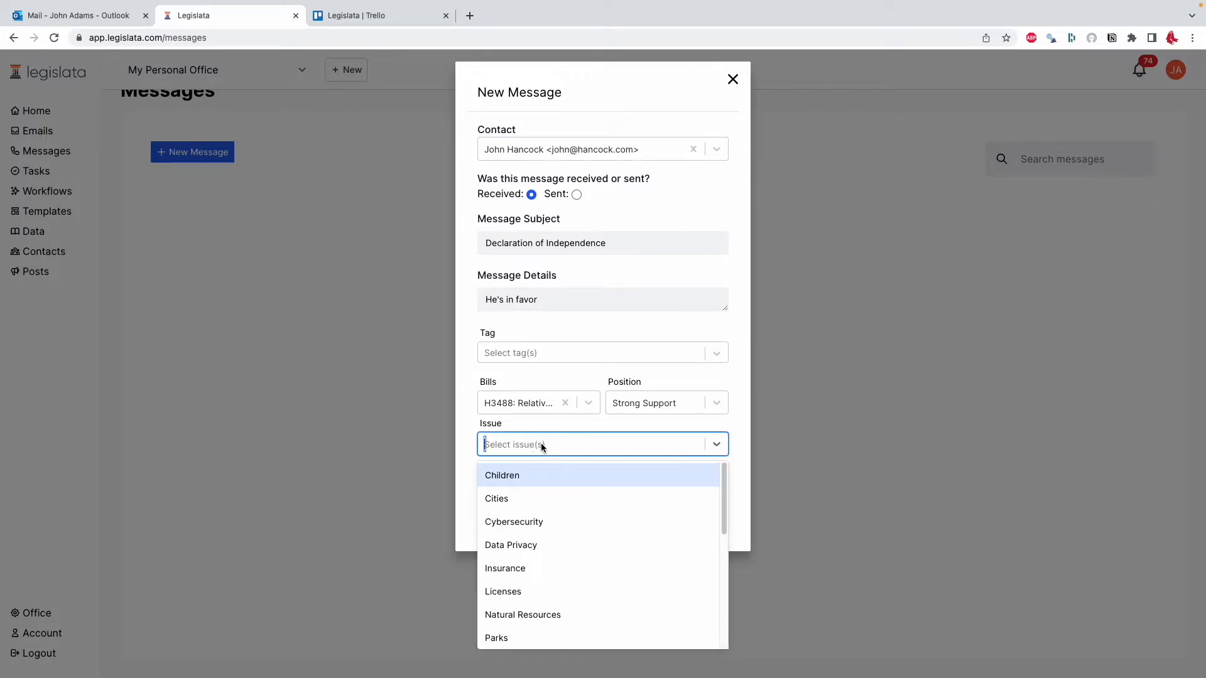
left_click(526, 493)
left_click(539, 485)
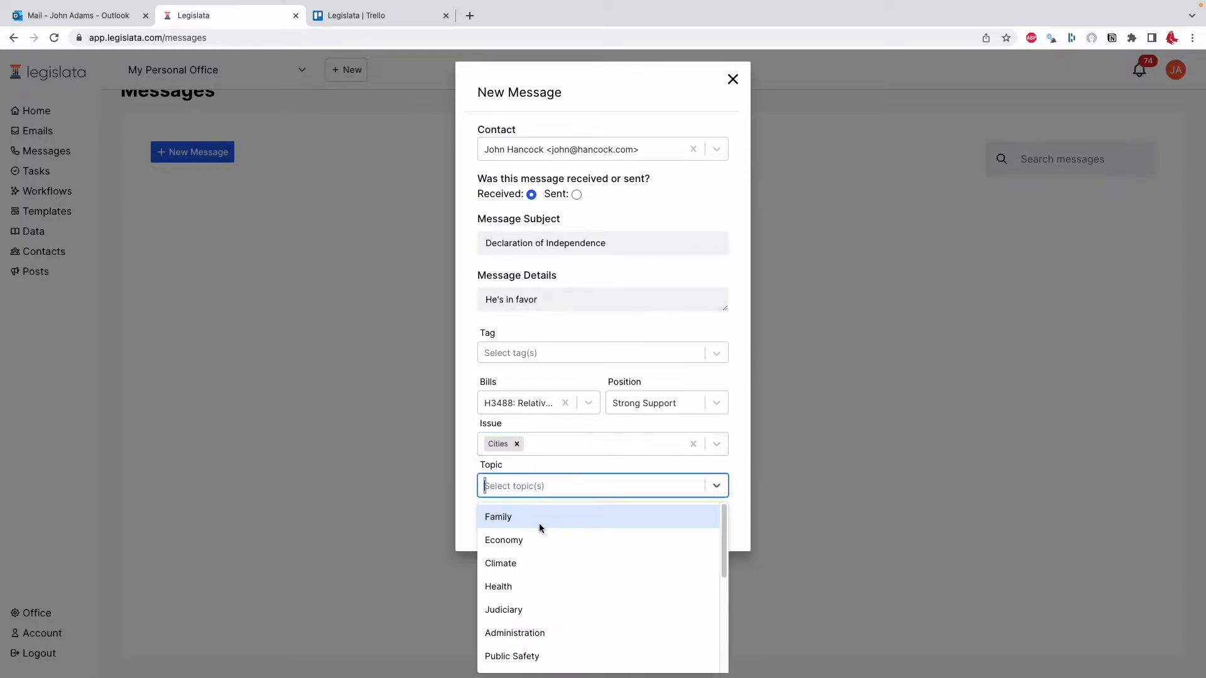
left_click(538, 538)
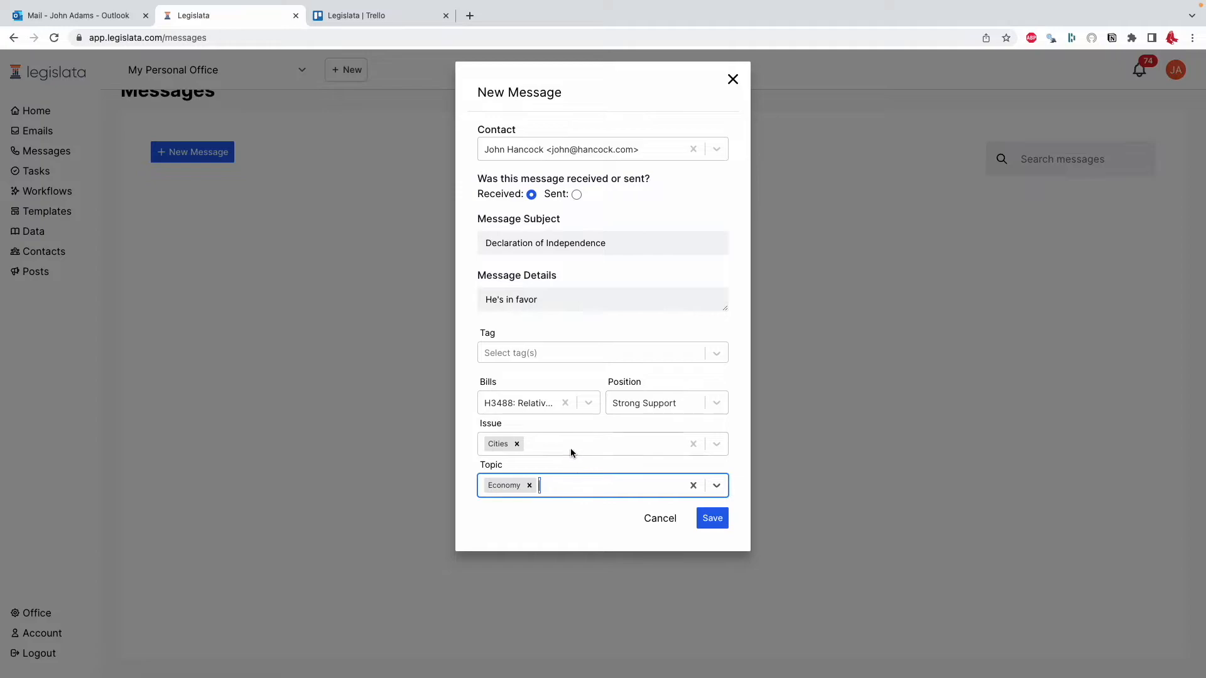
left_click(573, 506)
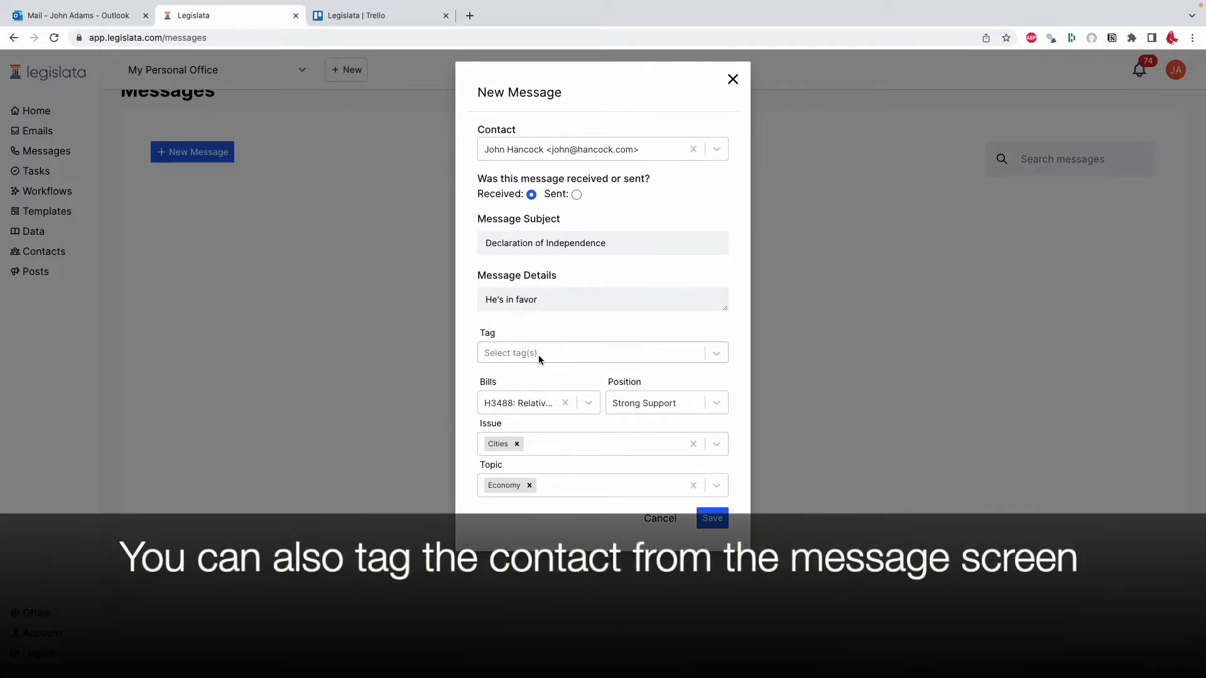
- Extend the message details to read "He's in favor as a former merchant"
left_click(555, 302)
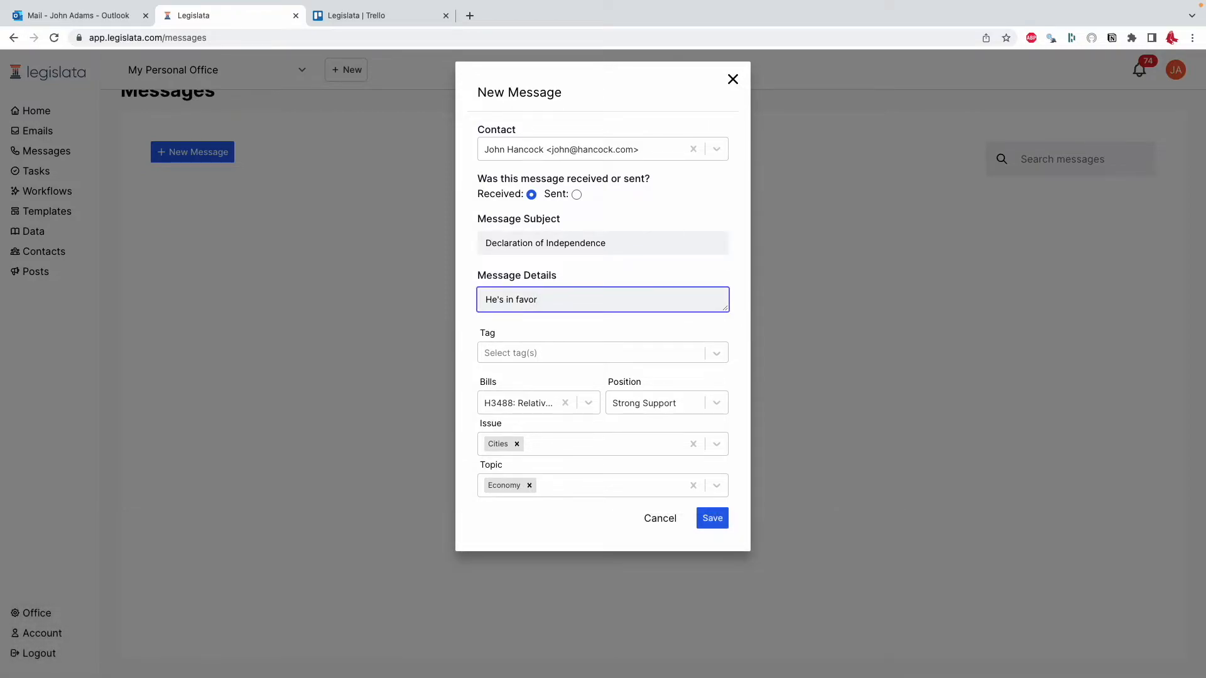
type("as a former merchant")
left_click(556, 326)
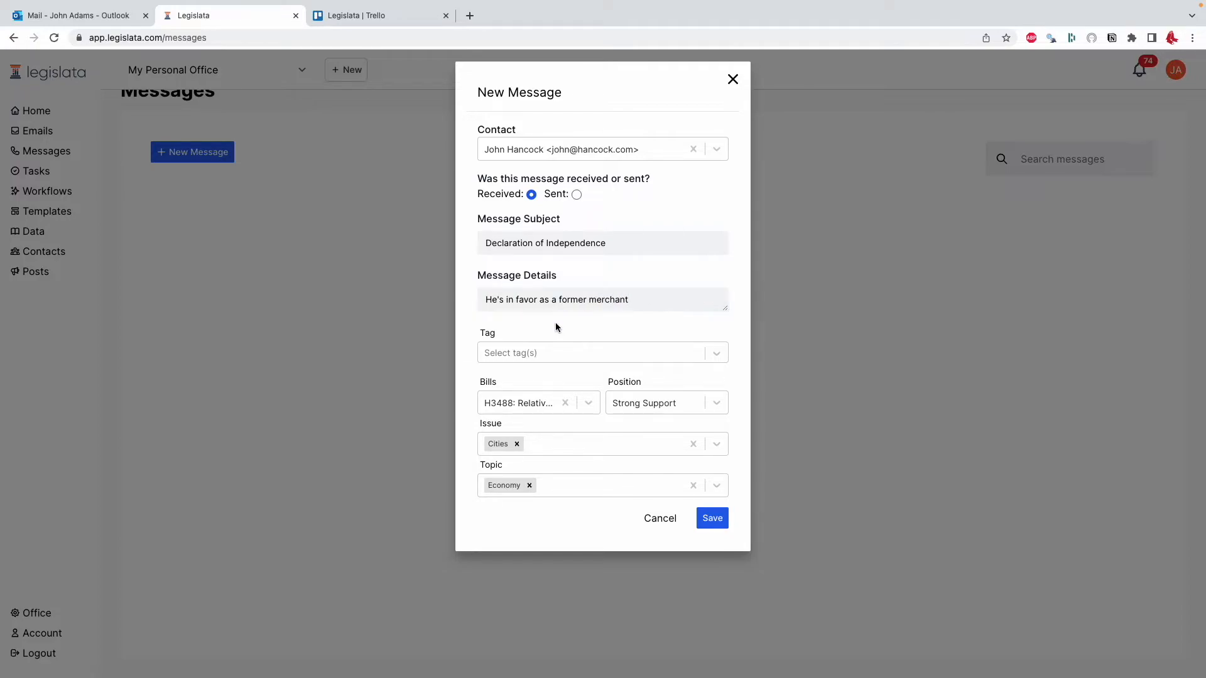
- Add the existing Merchant tag and save the message
left_click(574, 351)
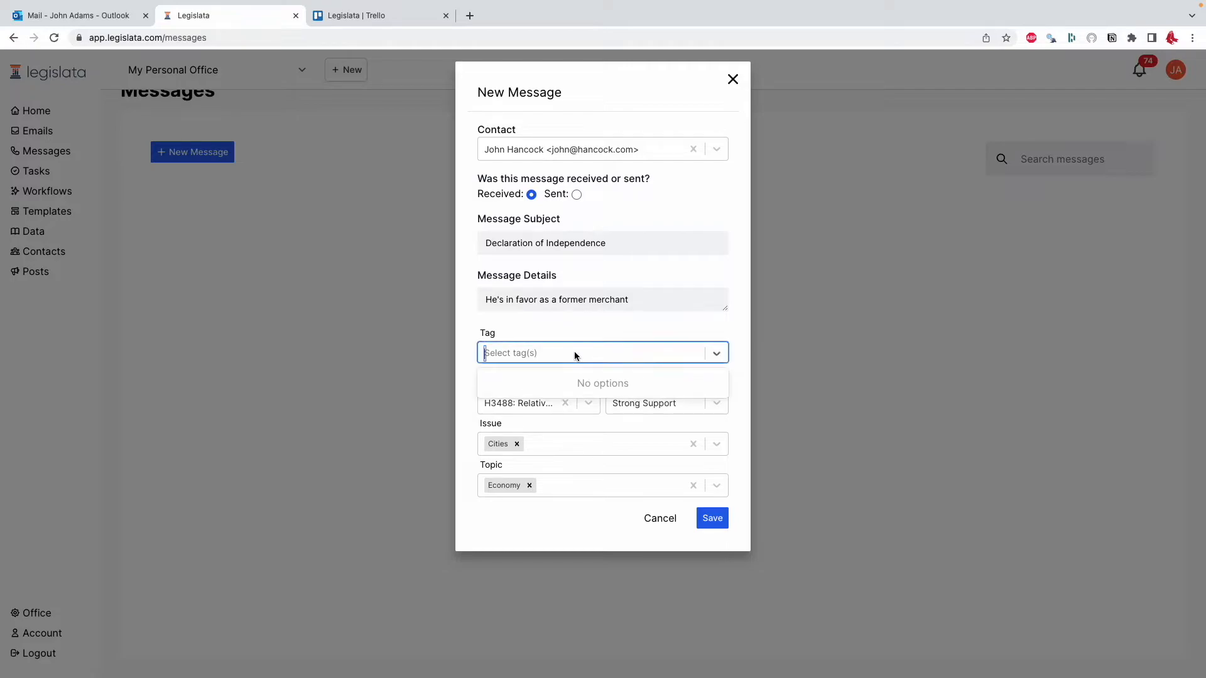
type("merch")
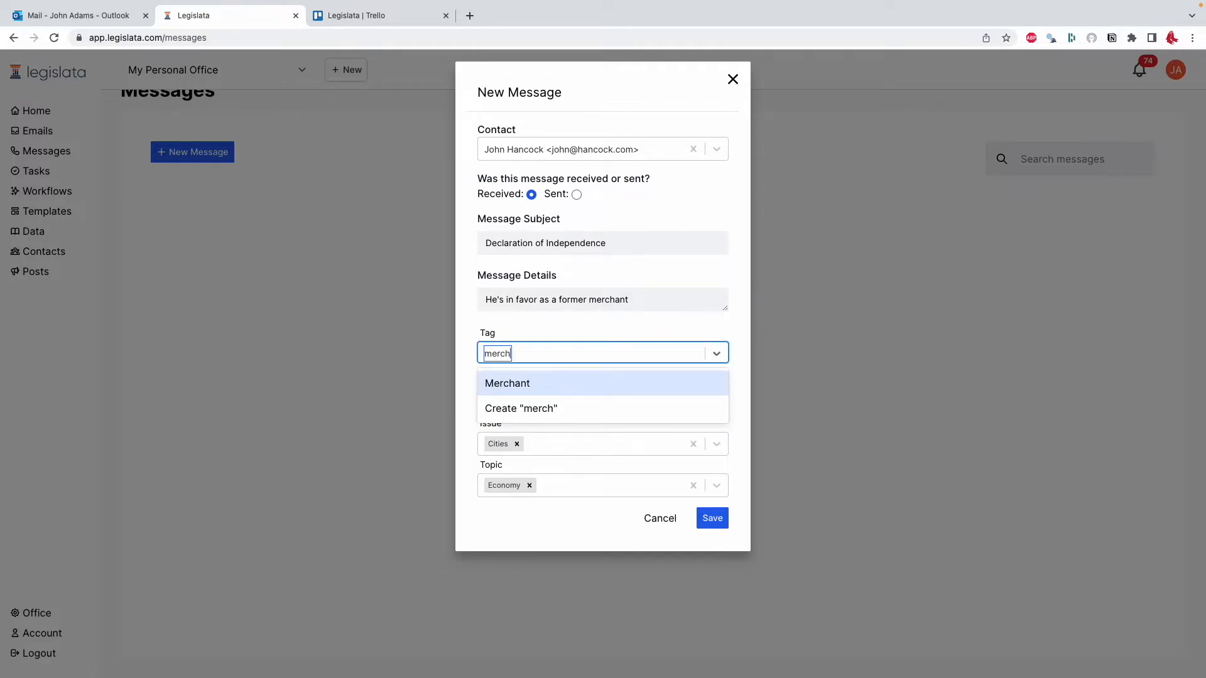
left_click(572, 375)
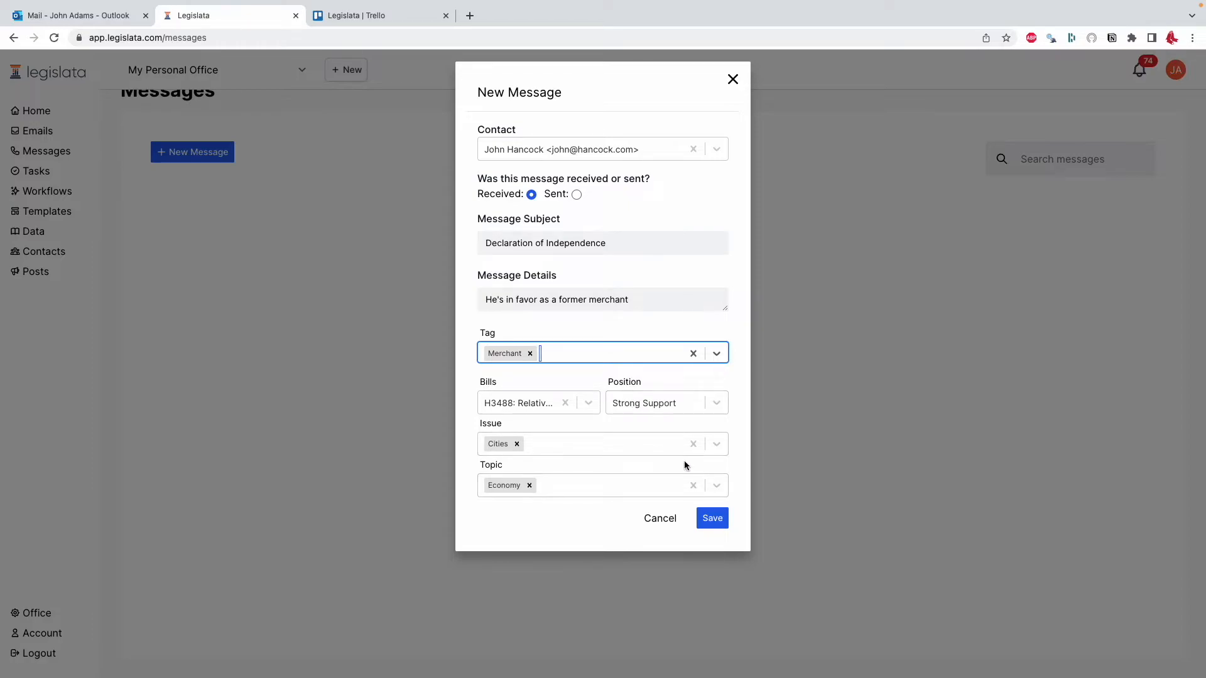
left_click(712, 524)
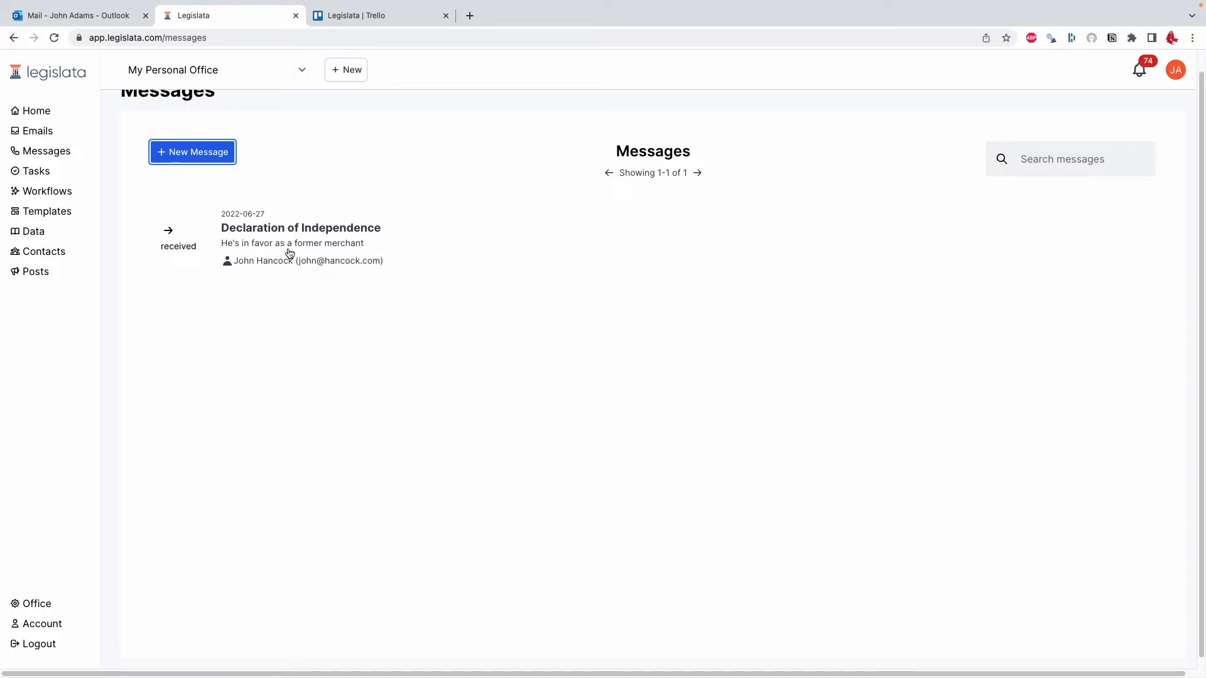
left_click(262, 158)
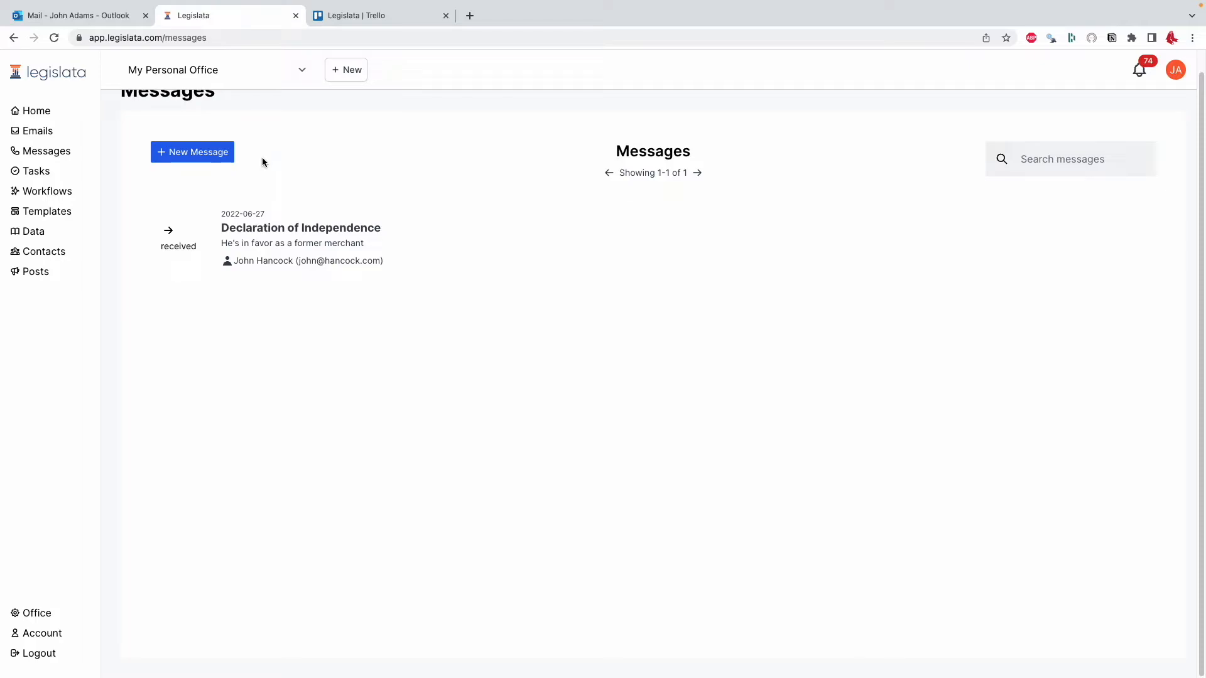
- Start another new message and choose to create a new contact from the full name entered
left_click(215, 154)
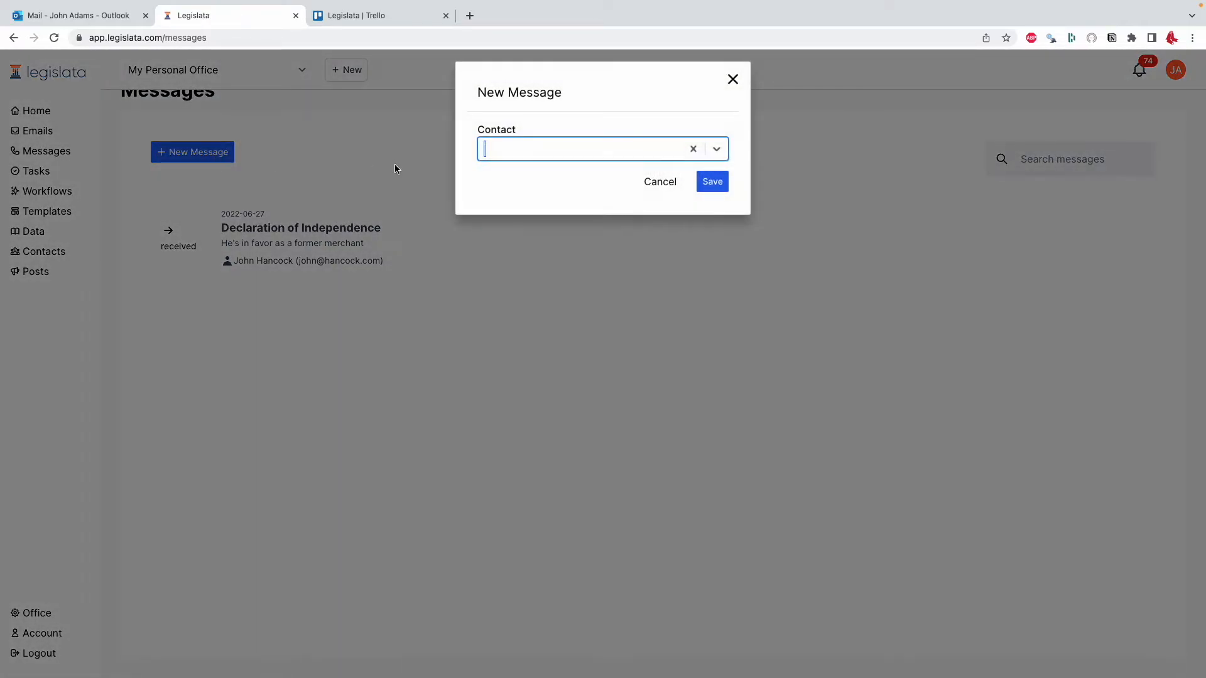
type("Paul Revere")
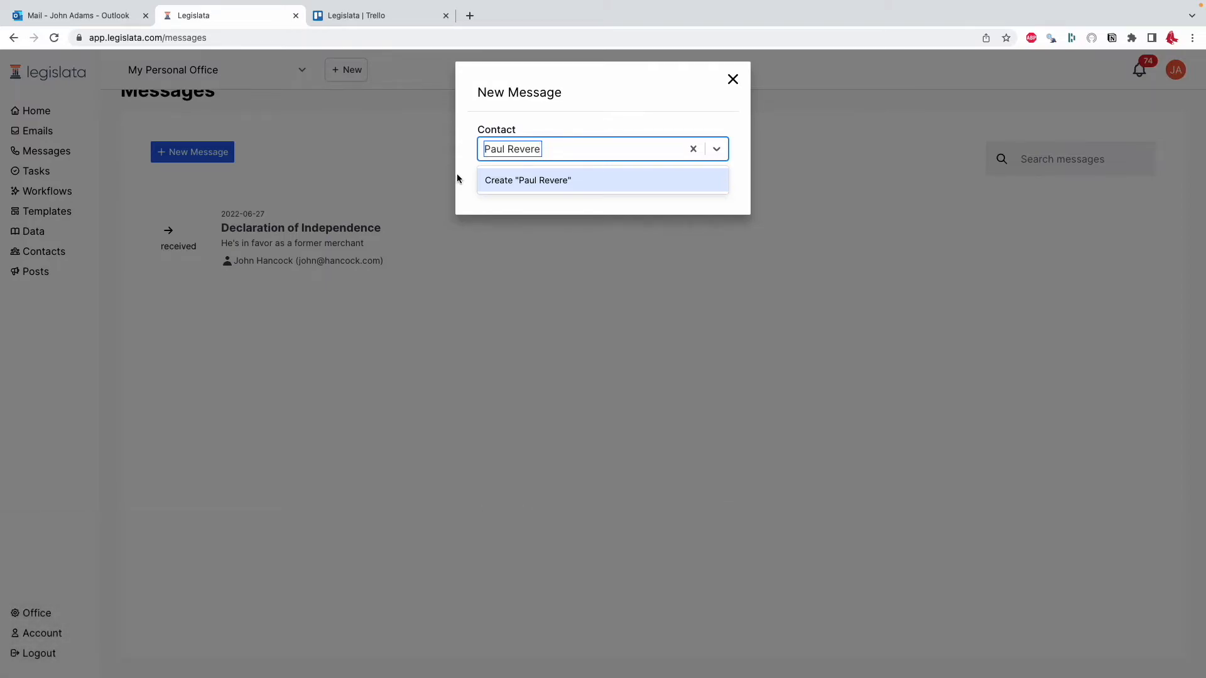
left_click(538, 182)
- Fill in the new contact's full name, e-mail and phone number, and create the contact
left_click(623, 201)
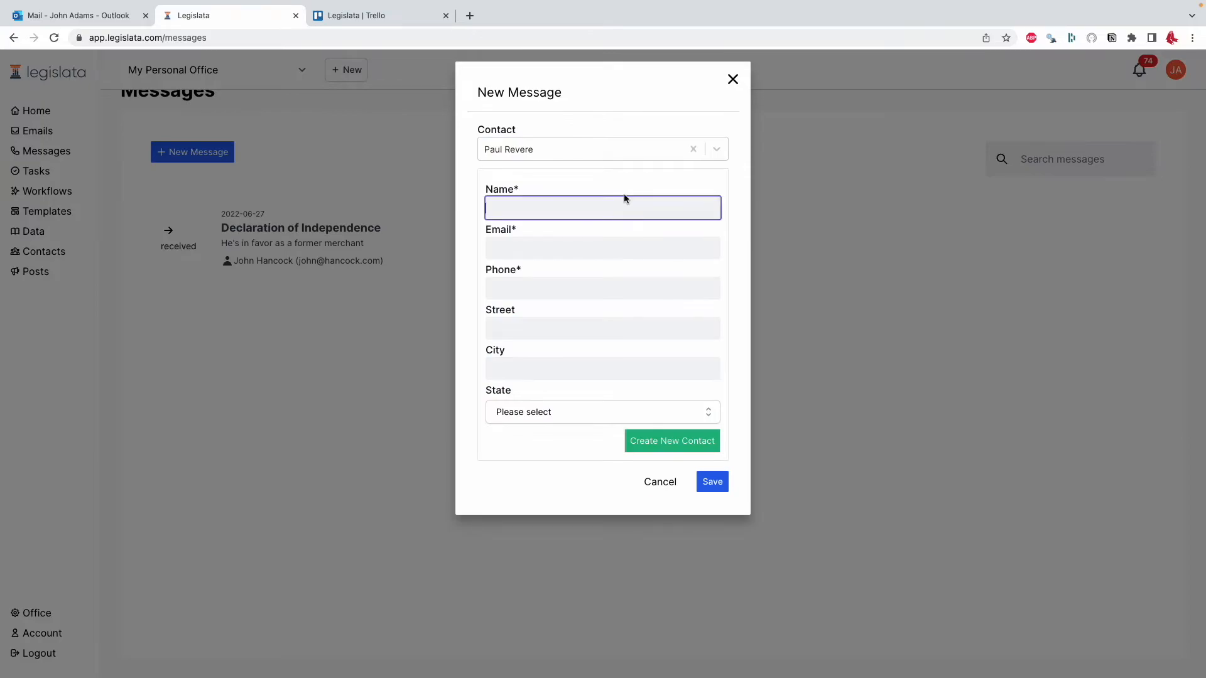
type("Paul Revere")
key("Tab")
type("paul@revere.com")
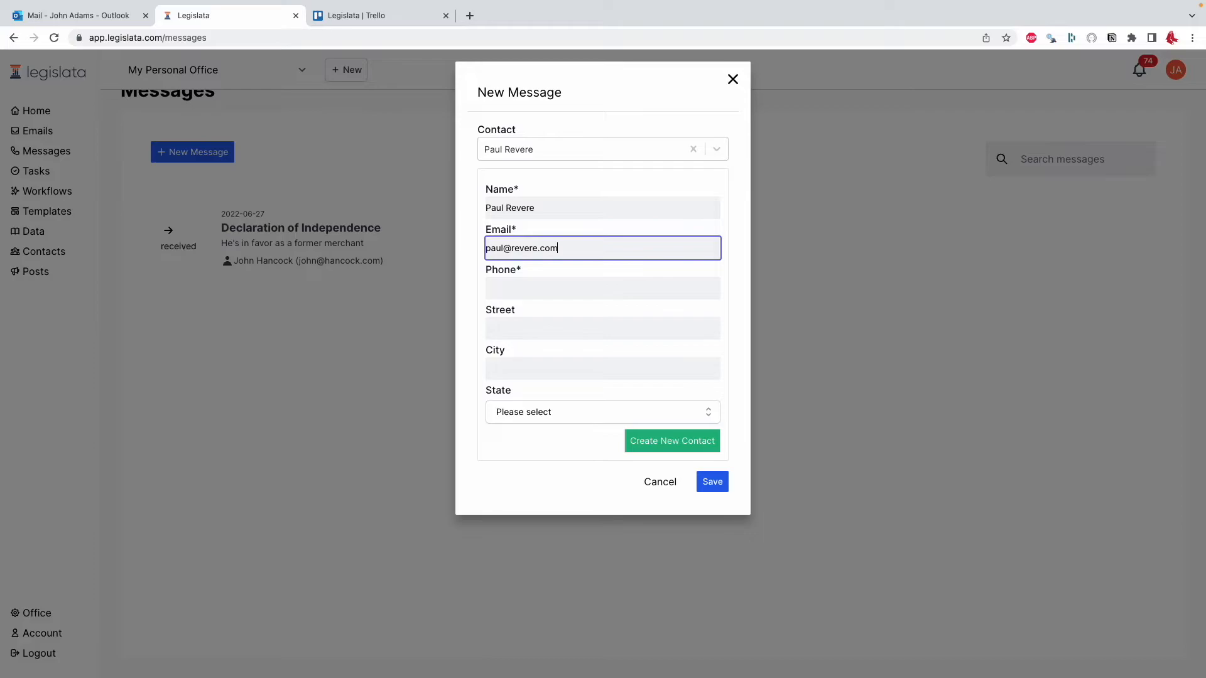
key("Tab")
type("617-")
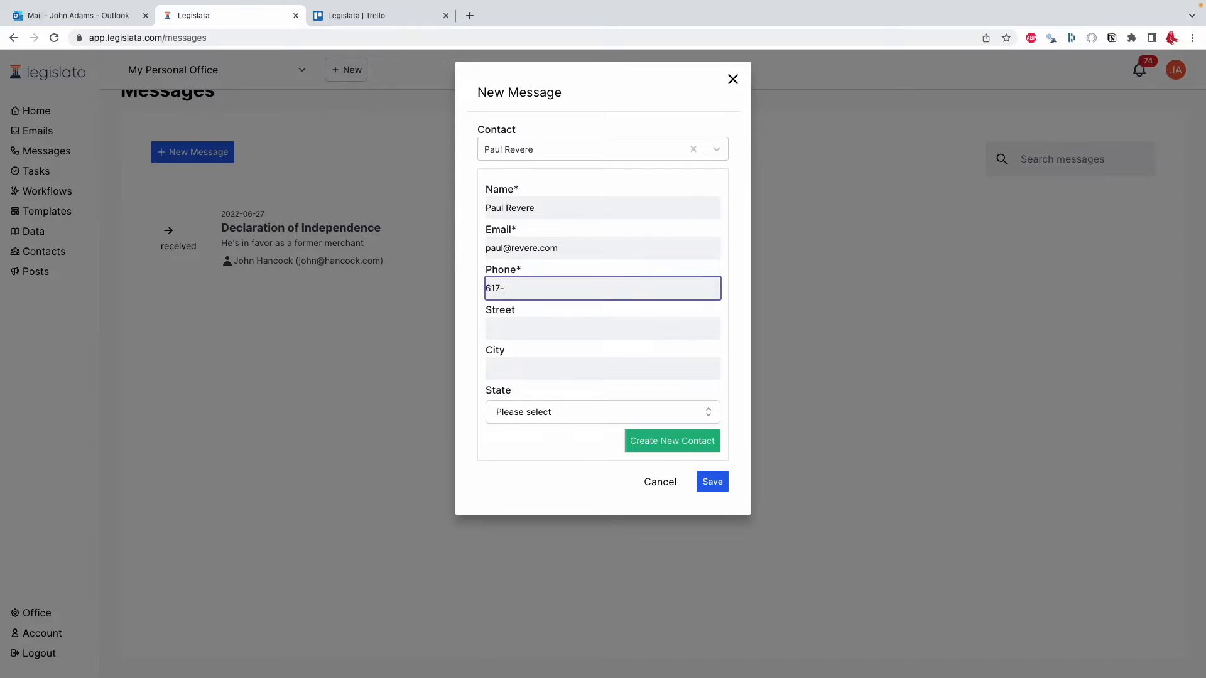
type("555-5555")
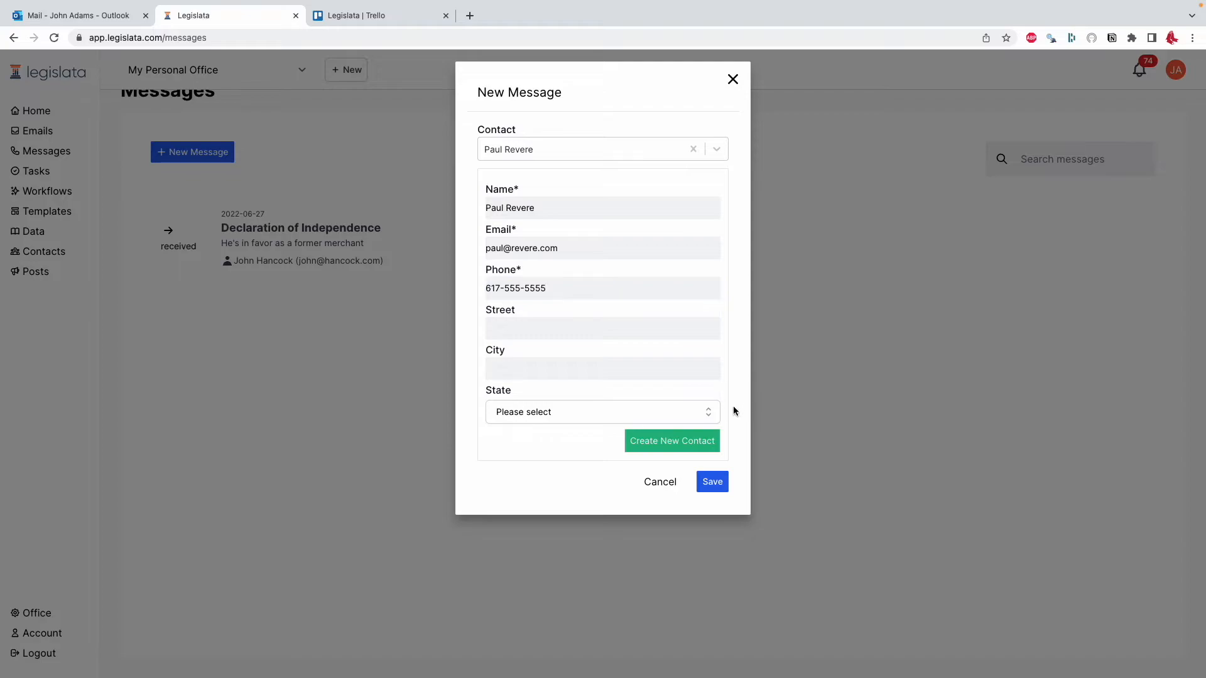
left_click(712, 444)
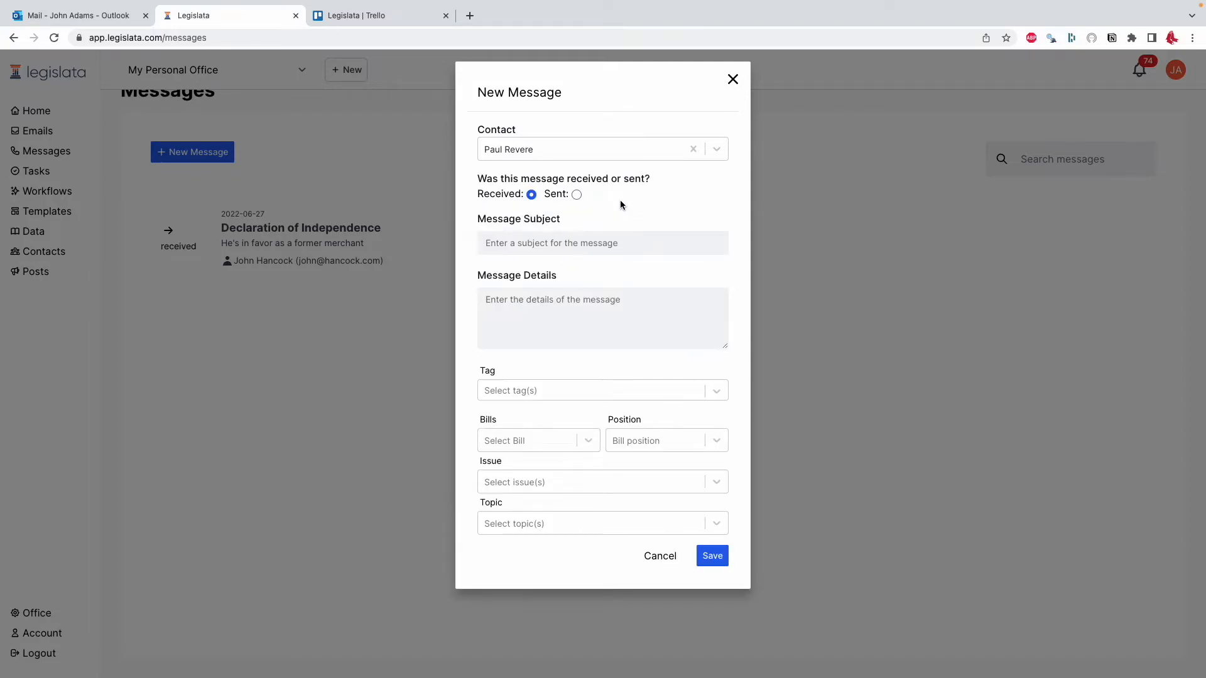
- Enter the subject "Declaration" and the details "He's a yes", and save the message
left_click(619, 246)
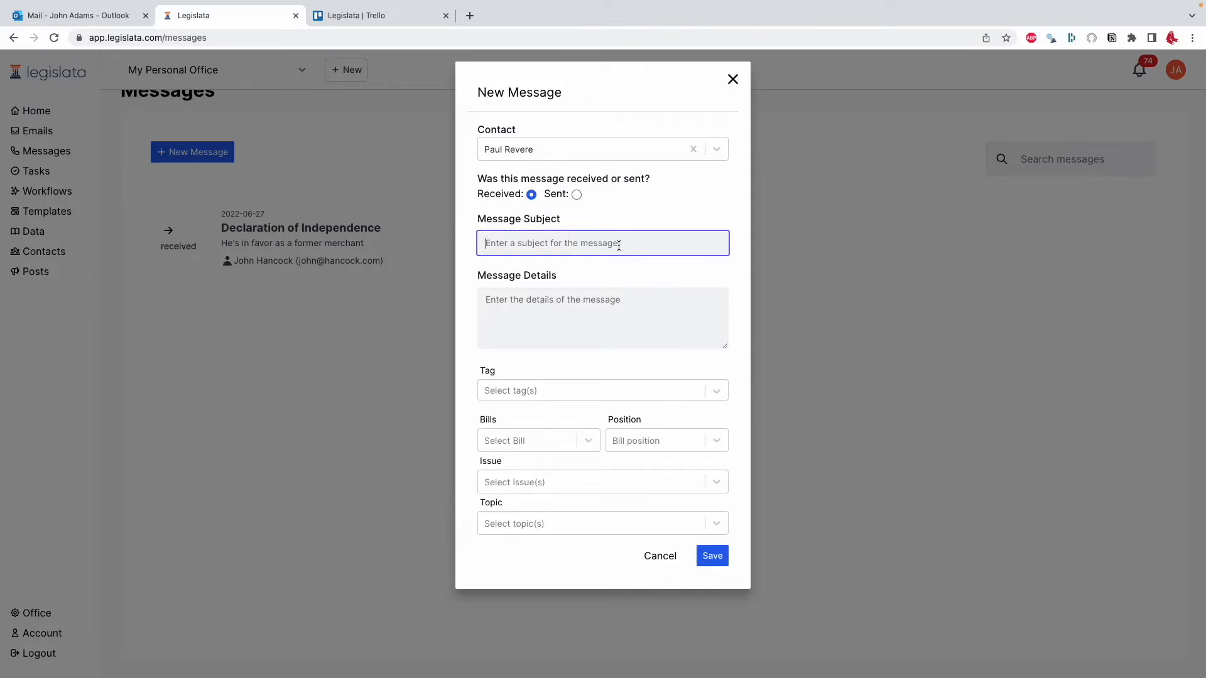
type("Declaration")
left_click(574, 304)
type("He's a yes")
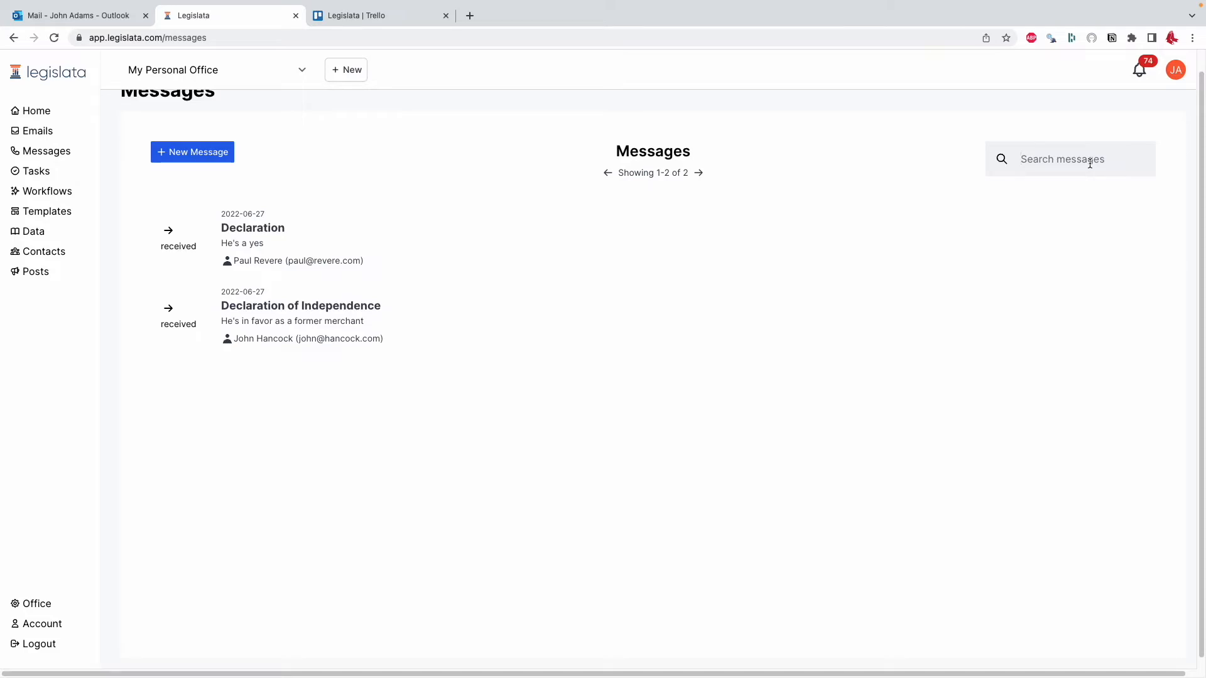
- Search the messages by the last name of the Declaration of Independence message's contact, and then by the newly created contact's last name
type("hancock")
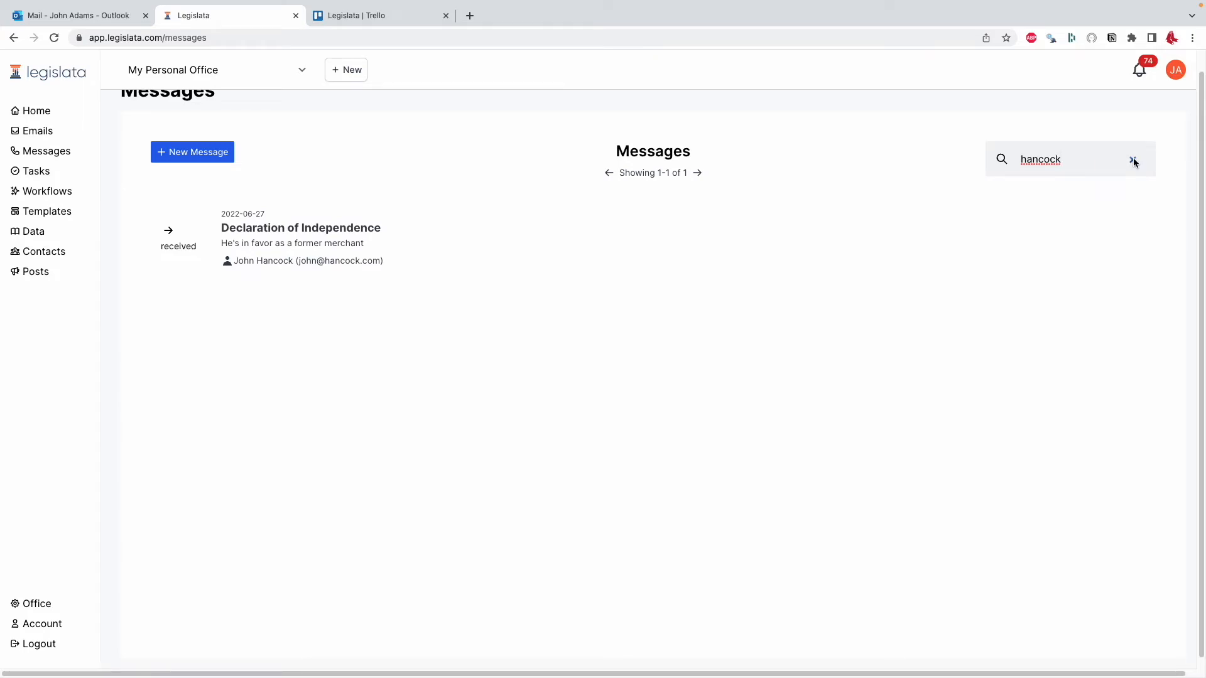
left_click(1133, 161)
left_click(1085, 158)
type("revere")
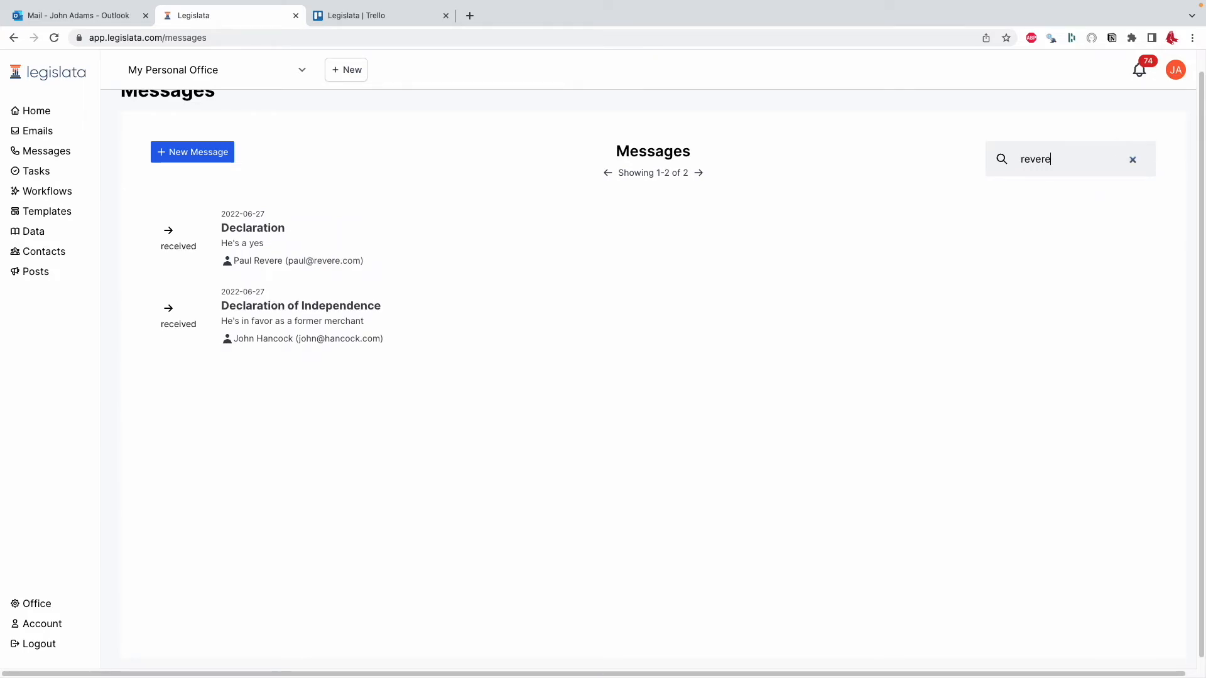
- Search the messages for "independence", and clear the search to list all messages
left_click(1133, 161)
type("indepnendence")
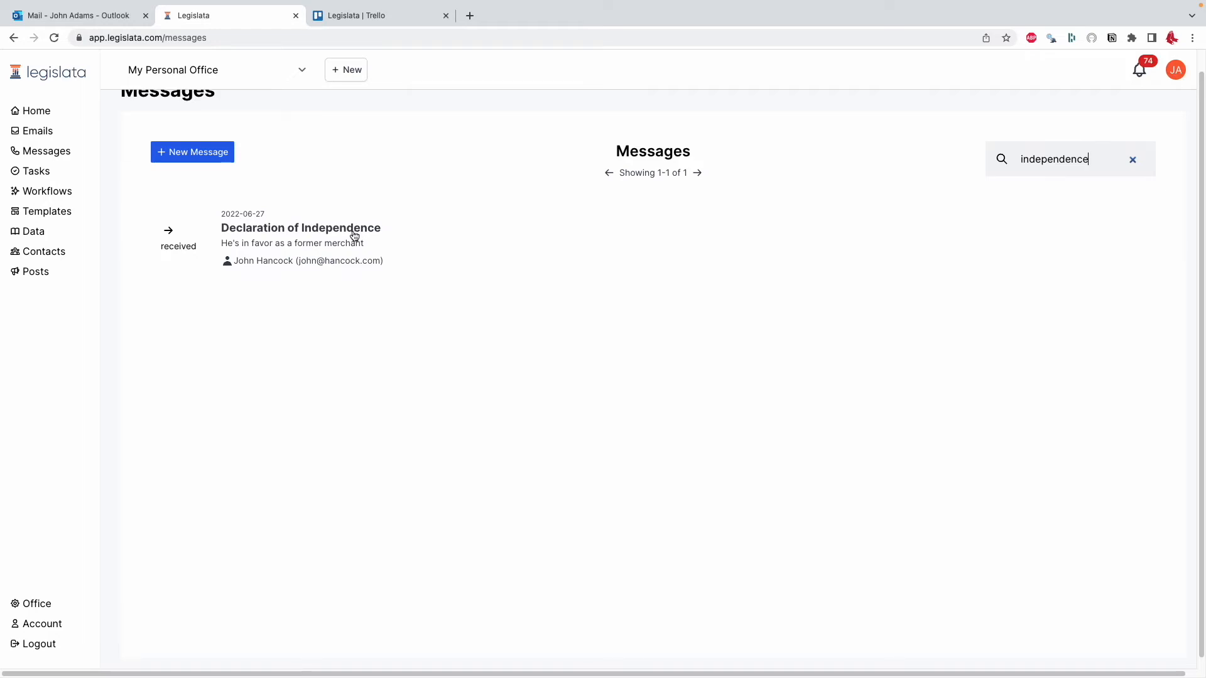
left_click(1132, 159)
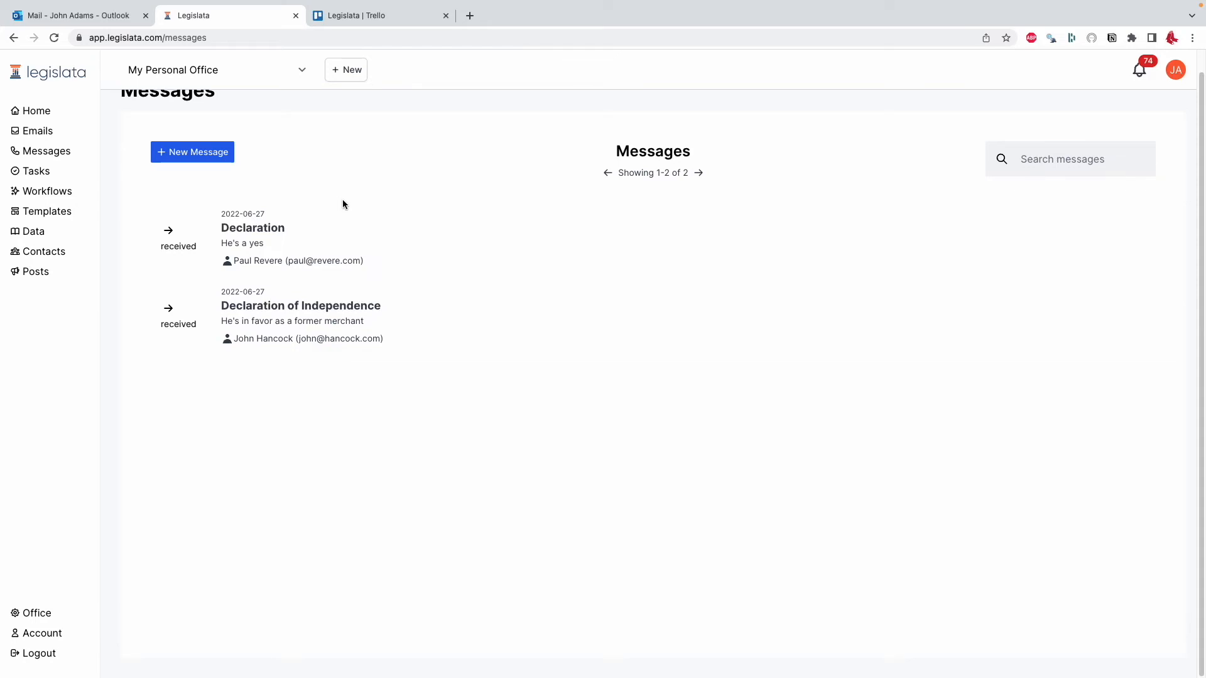
- Start a new message for the newly created contact and mark it as Sent
left_click(218, 163)
type("rever")
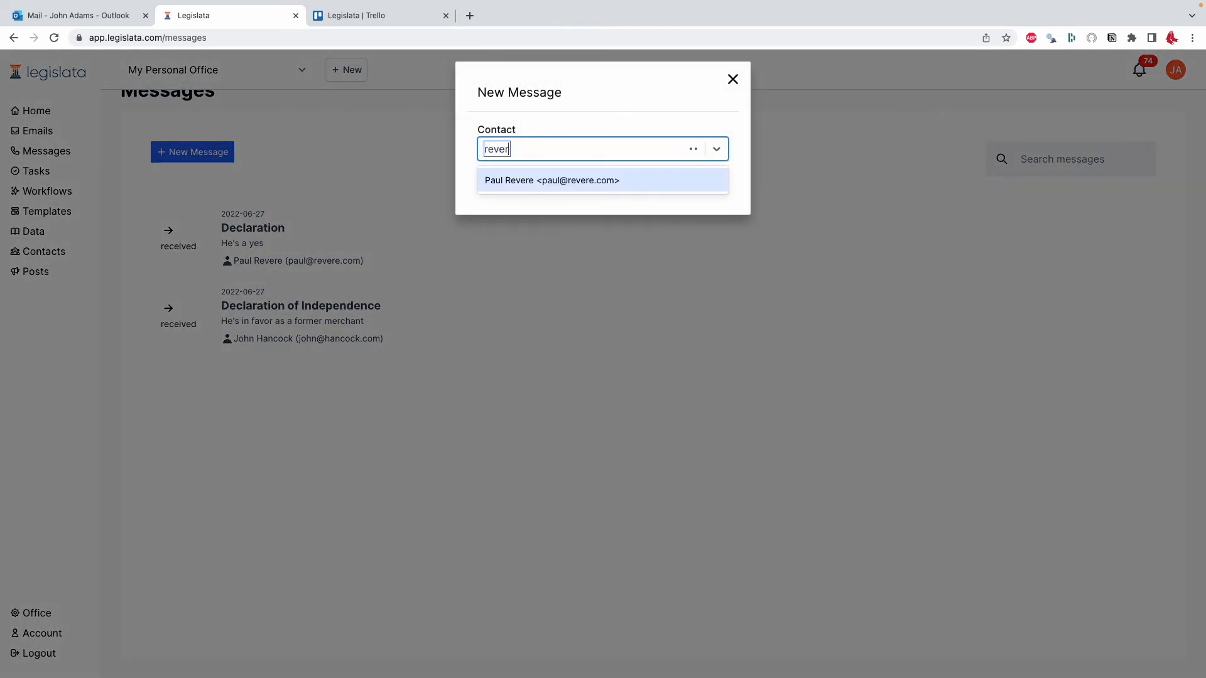
left_click(606, 176)
left_click(576, 195)
- Enter the subject "Thanks" and the details "Sent him a nice gift basket as thanks for his ride", and save the message
left_click(581, 244)
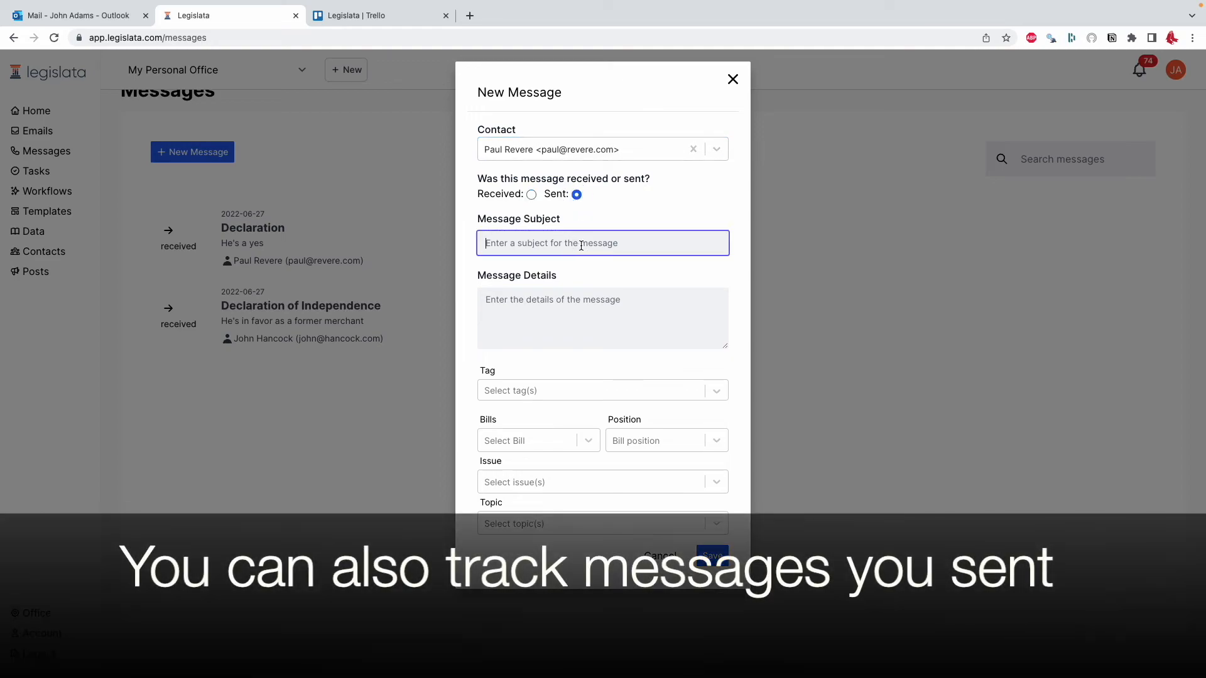
type("Thansk")
key("BackSpace")
key("BackSpace")
type("ks")
left_click(558, 305)
type("m a nice gift basket as thanks for his ride")
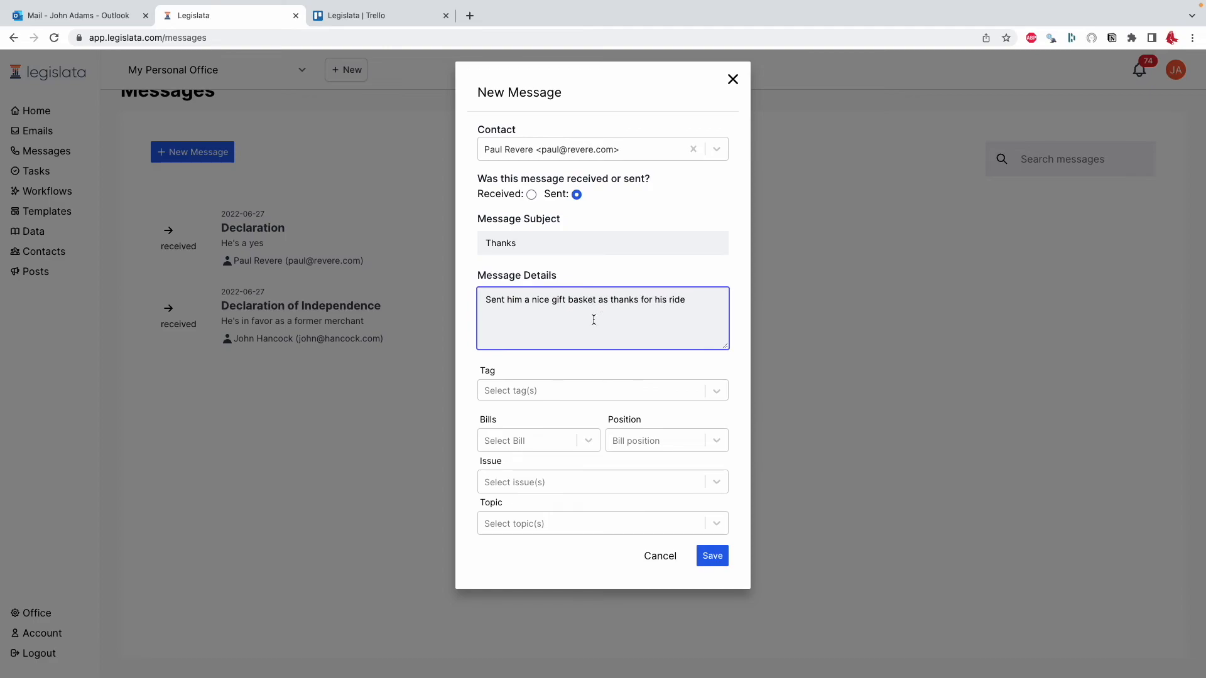
left_click(706, 557)
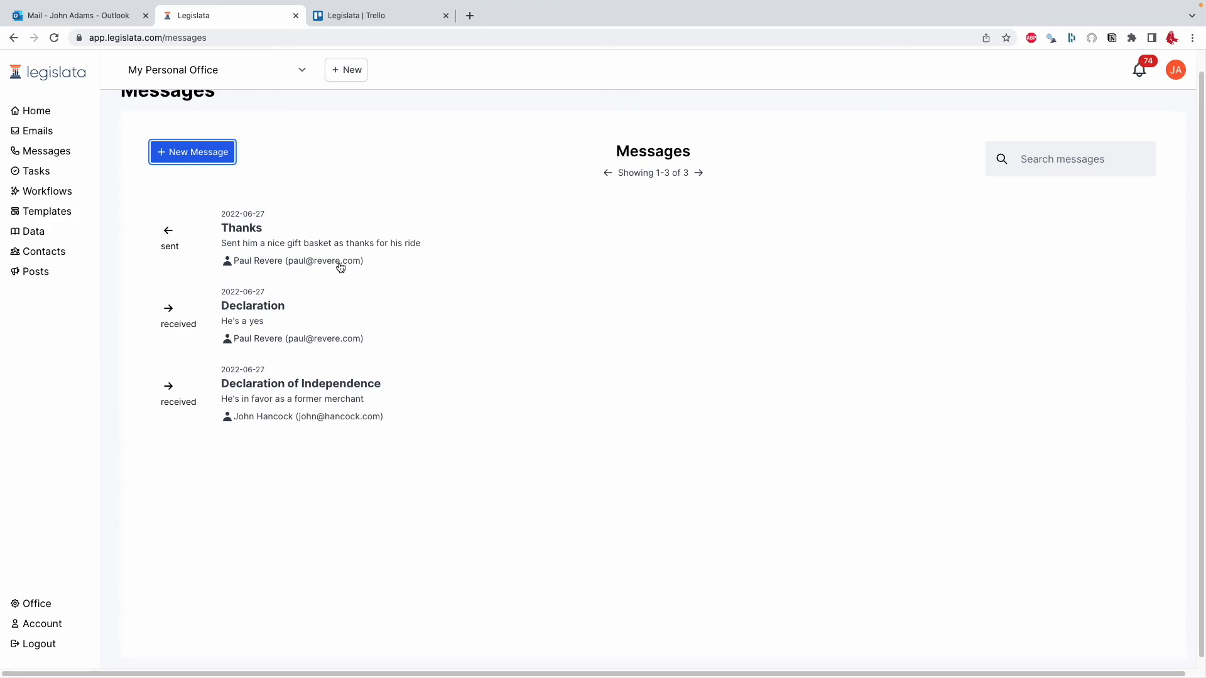